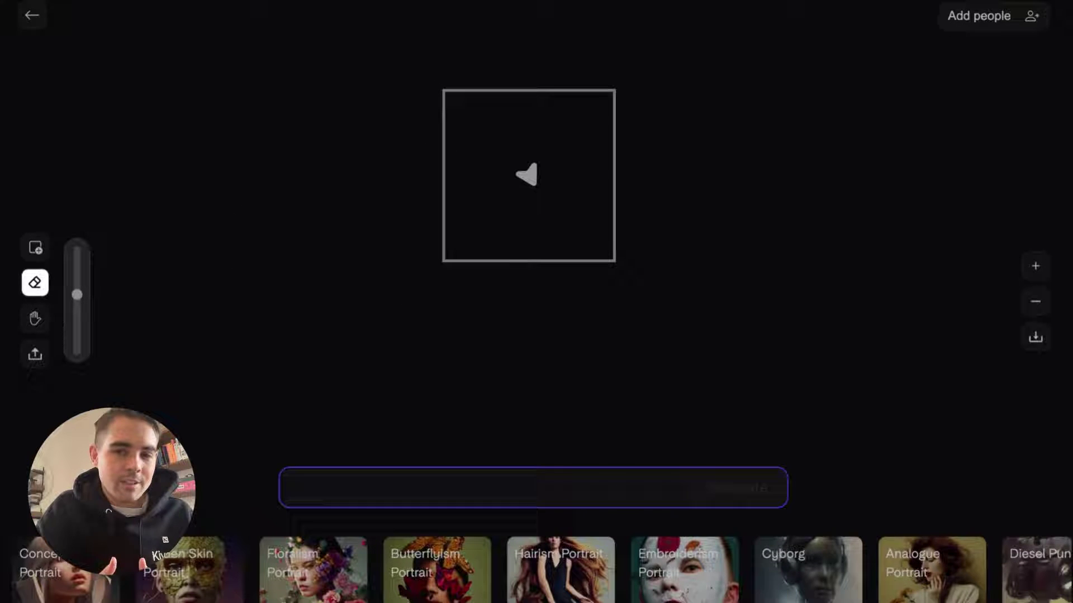
type("essed in armor in realistic sty")
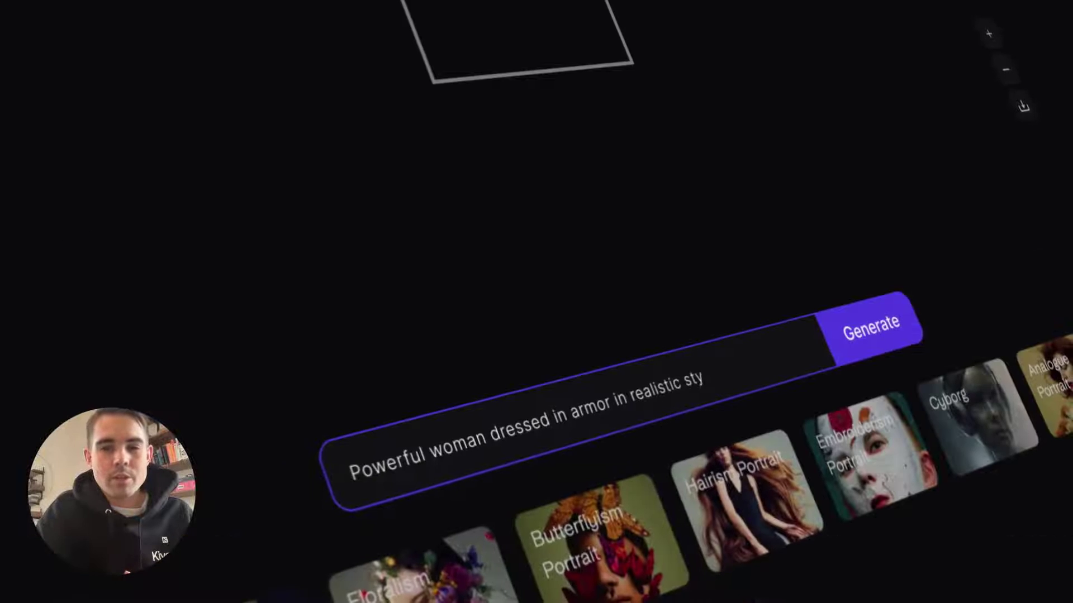
type("le")
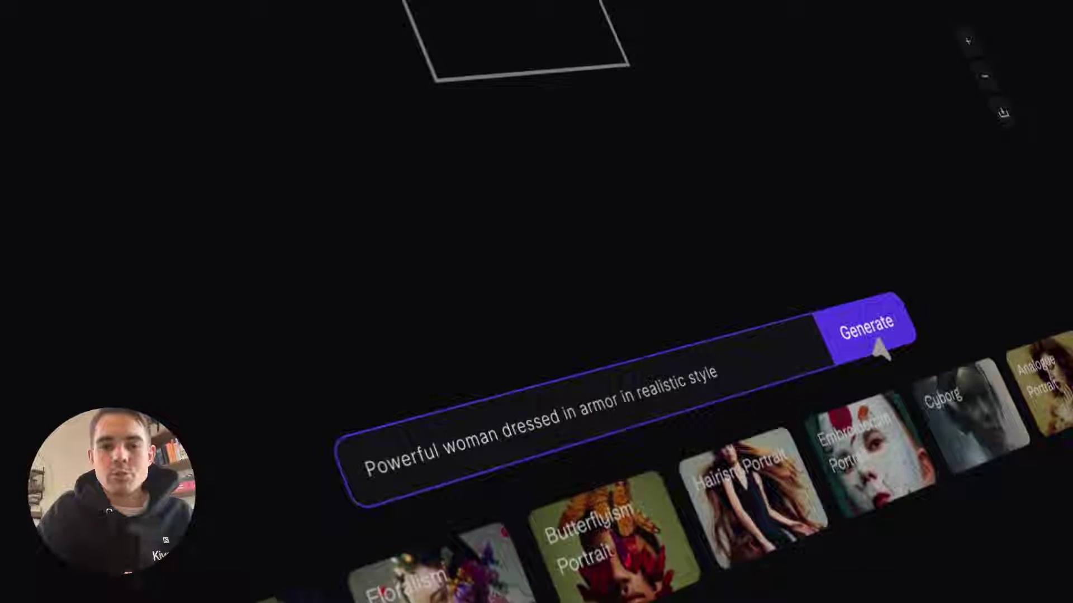
Step: Upload the PNG portrait of a cartoon man in a white turtleneck and place it at 312 × 312
left_click(869, 330)
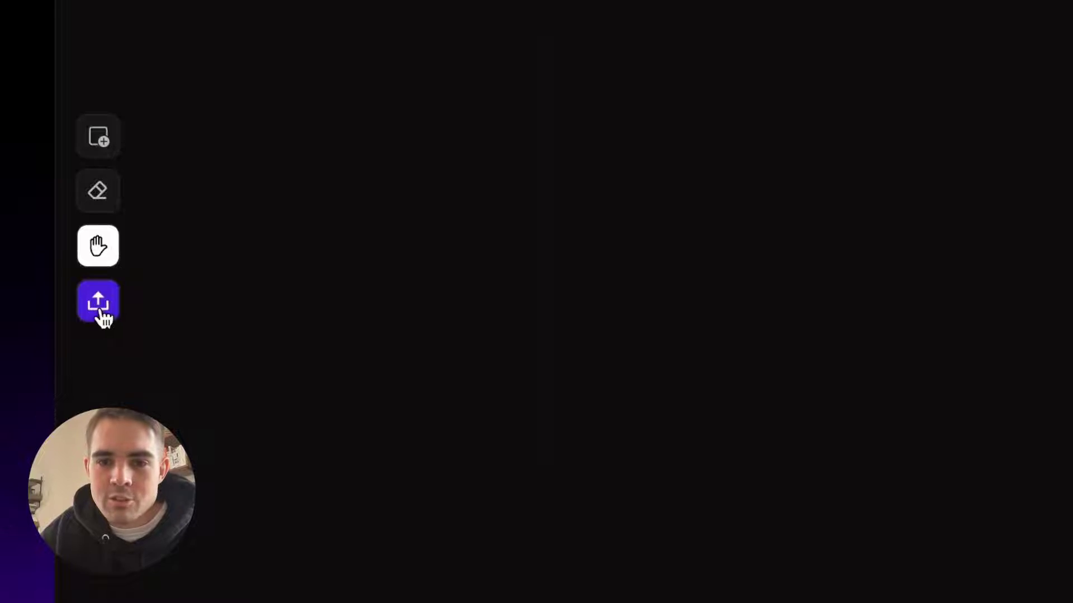
left_click(99, 304)
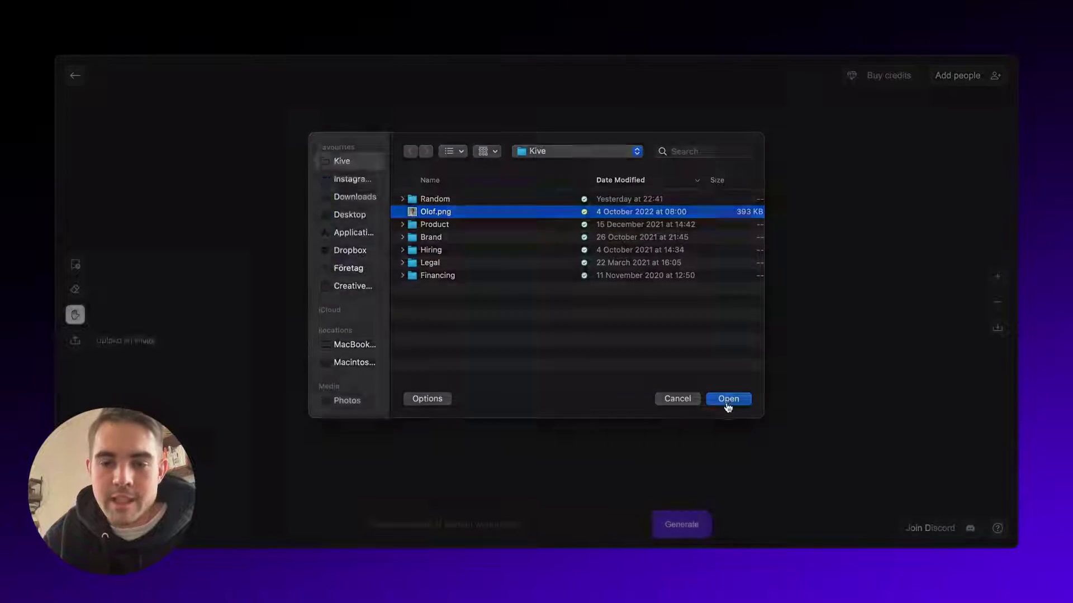
left_click(728, 401)
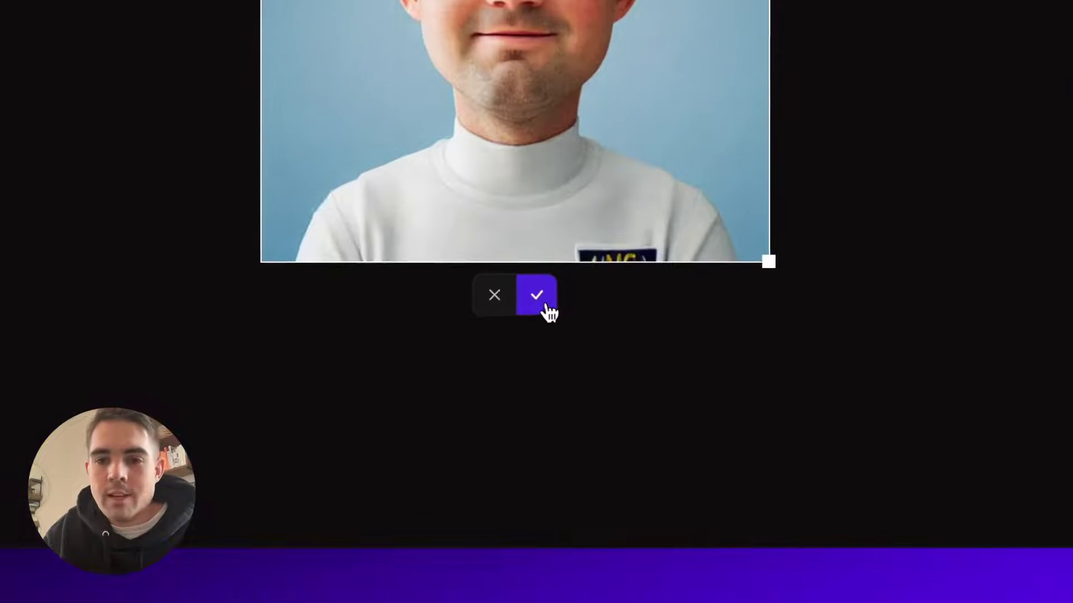
left_click(550, 426)
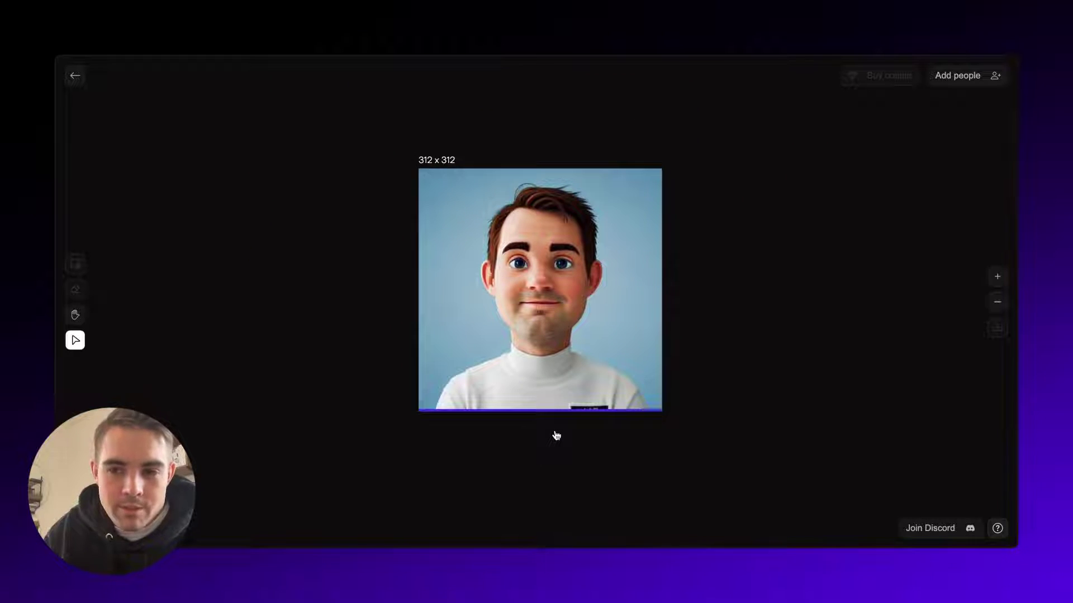
Step: Erase most of the blue background around the cartoon man, then return to the hand tool
left_click(75, 288)
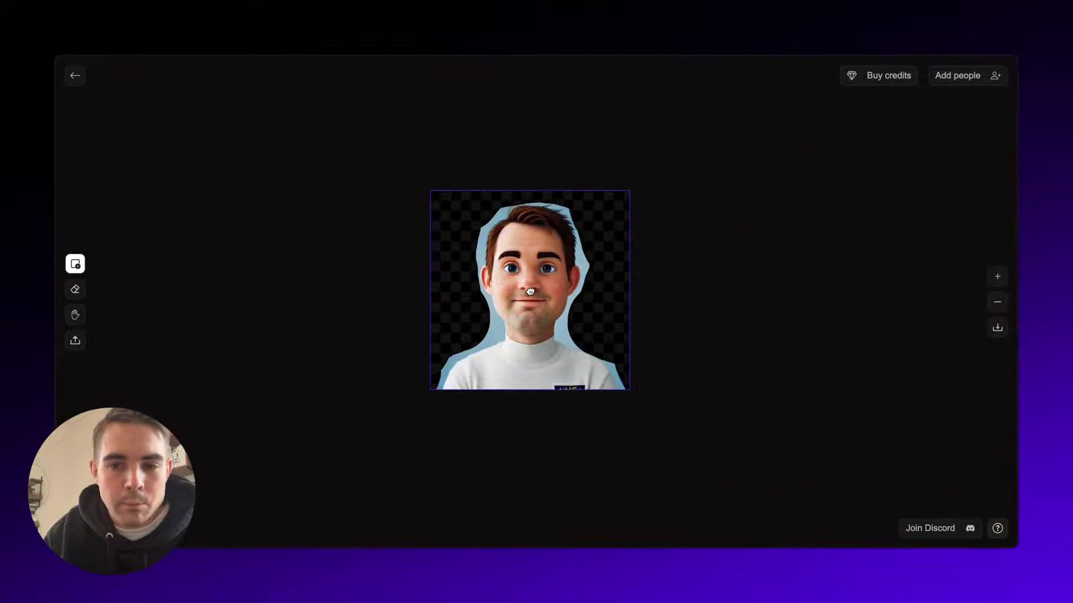
key("h")
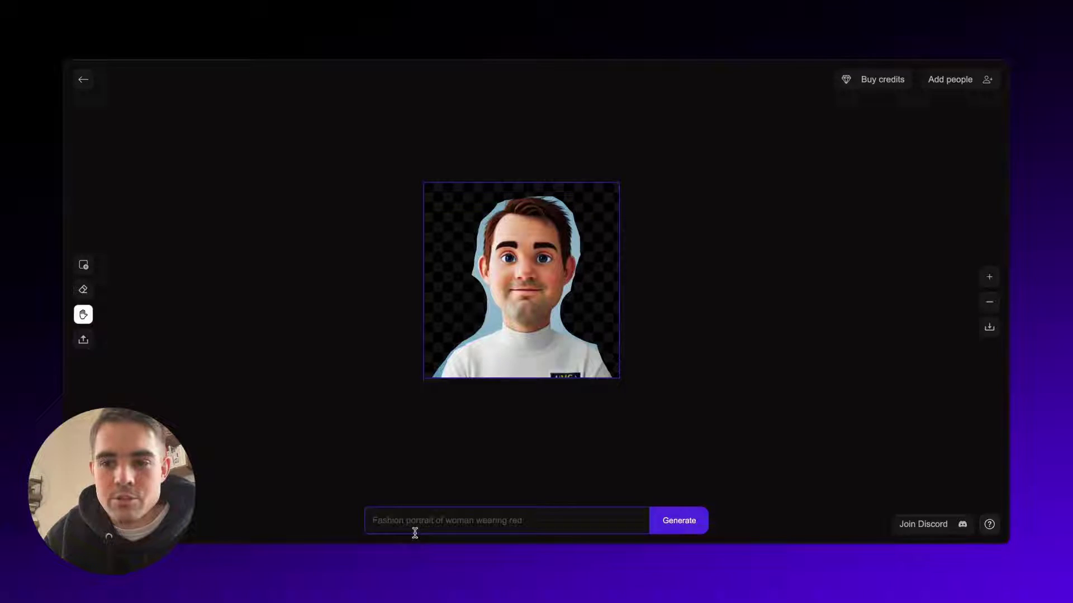
Step: Refill the erased background with a Diesel Punk rockets-and-spaceships generation
left_click(419, 463)
type("space")
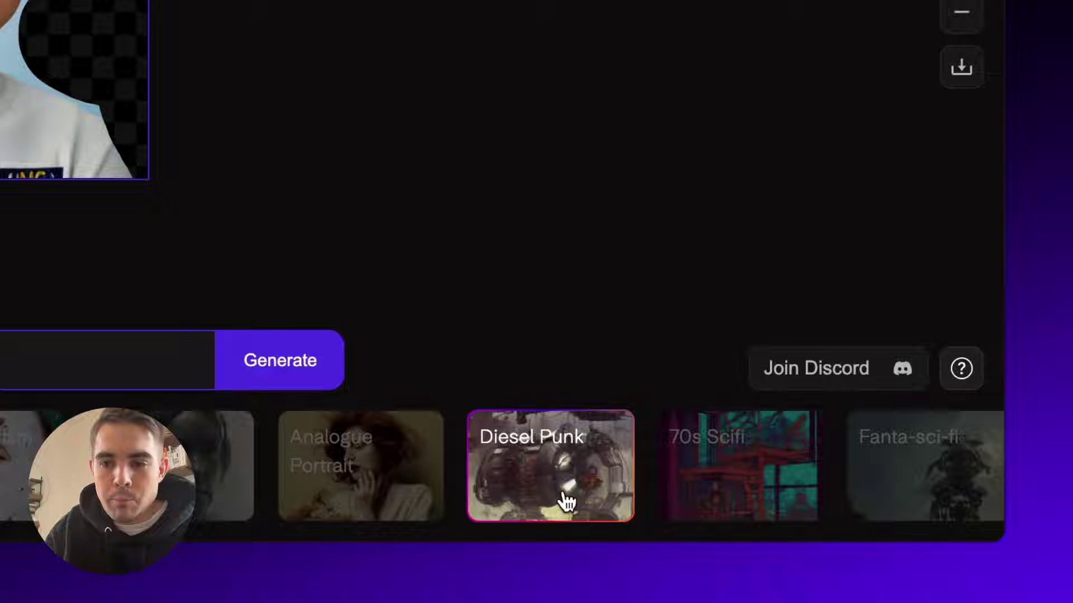
left_click(280, 360)
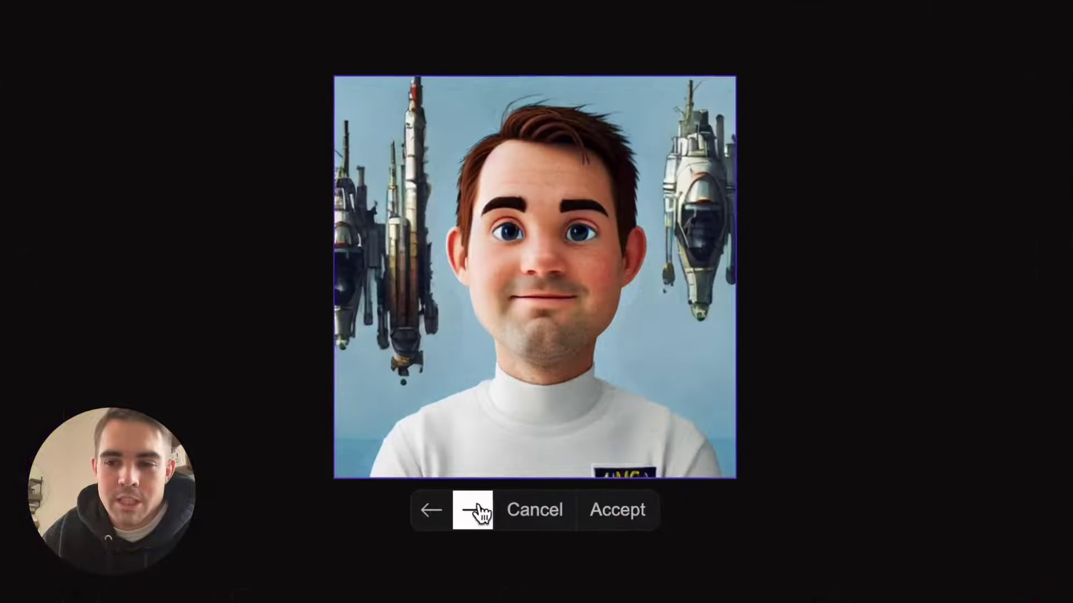
Step: Browse the background variants and accept the one with spaceships floating in the sky
left_click(491, 392)
left_click(491, 393)
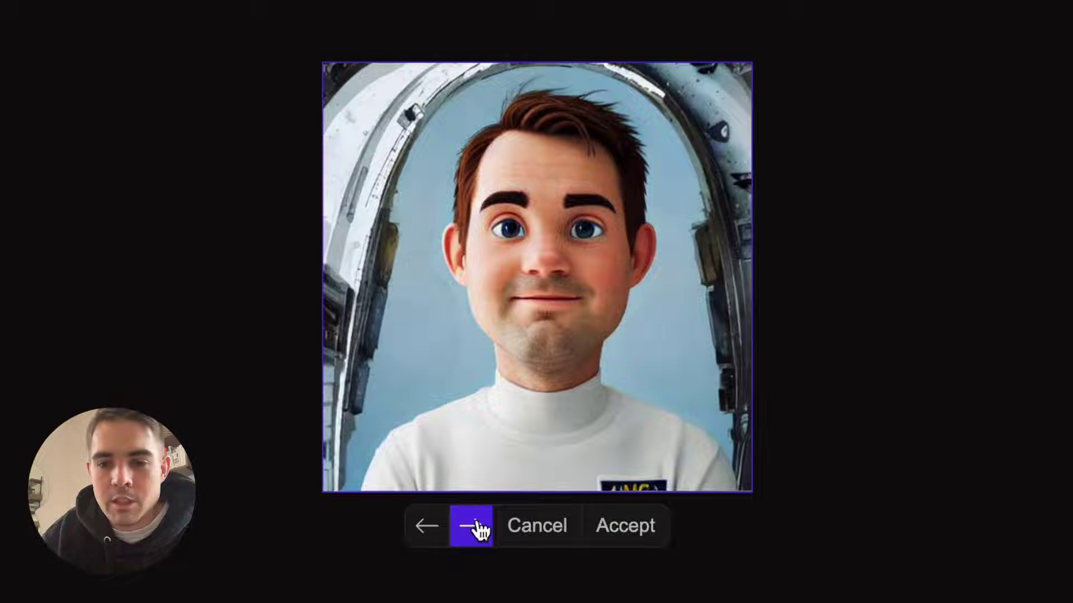
left_click(475, 526)
left_click(609, 528)
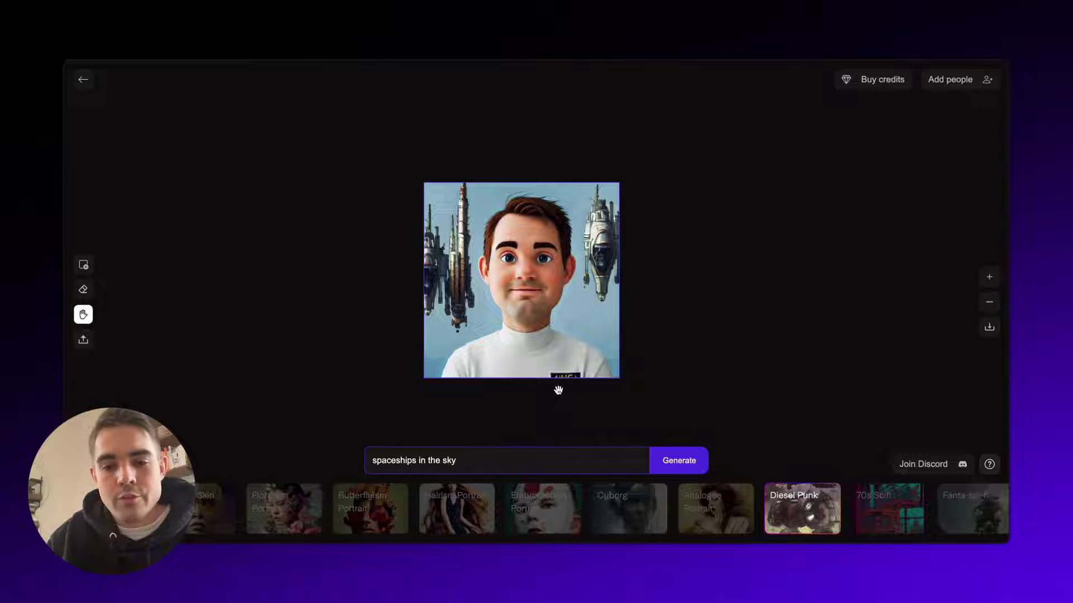
Step: Extend the image in Fanta-sci-fi style with spaceships, birds and a utopian tower city on the left
left_click(83, 265)
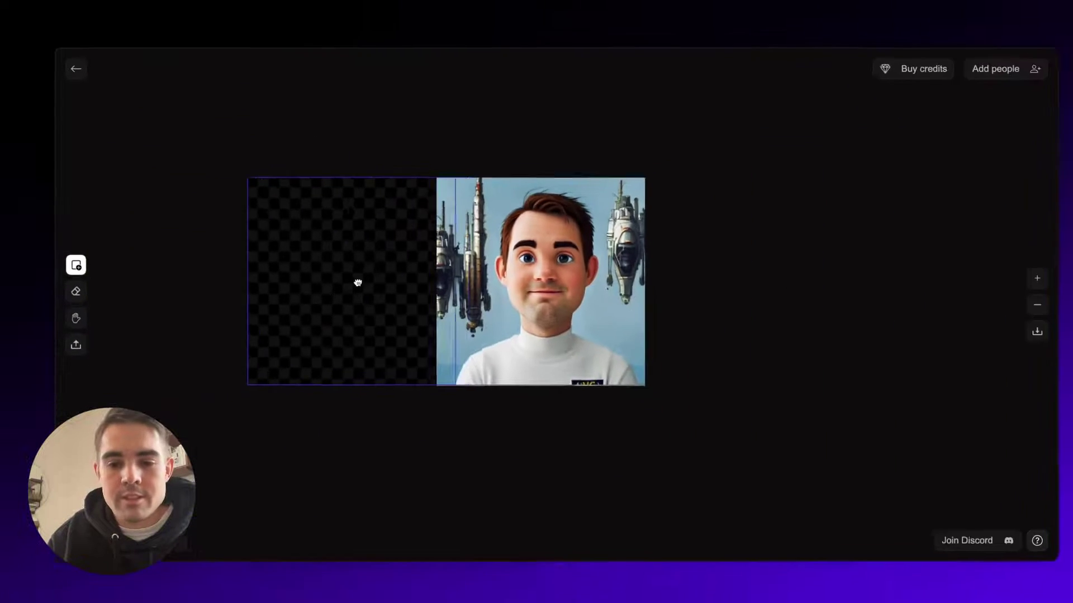
left_click_drag(357, 283, 410, 286)
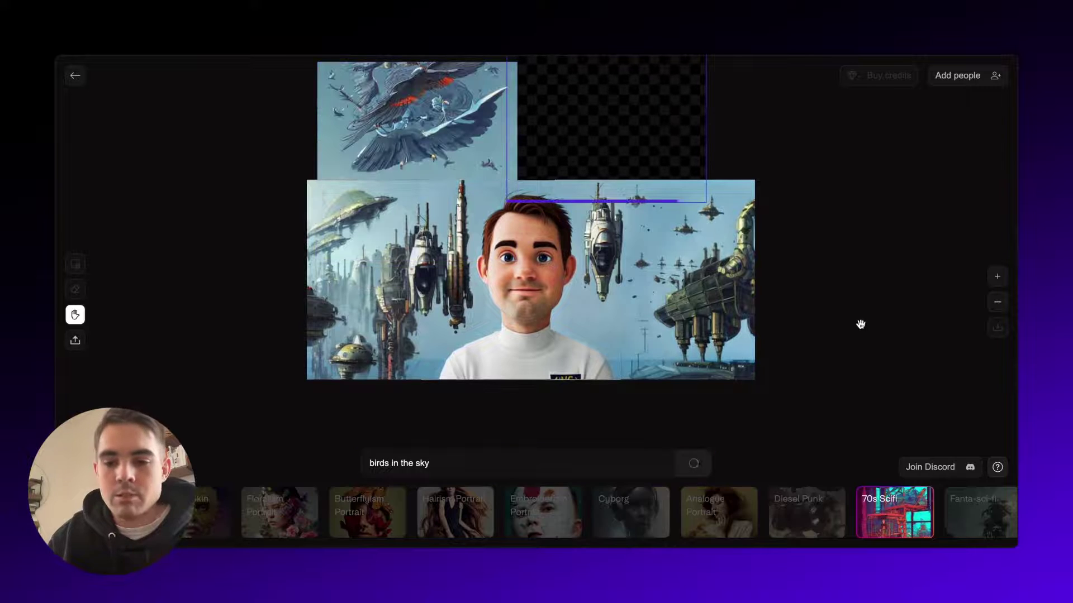
left_click(972, 506)
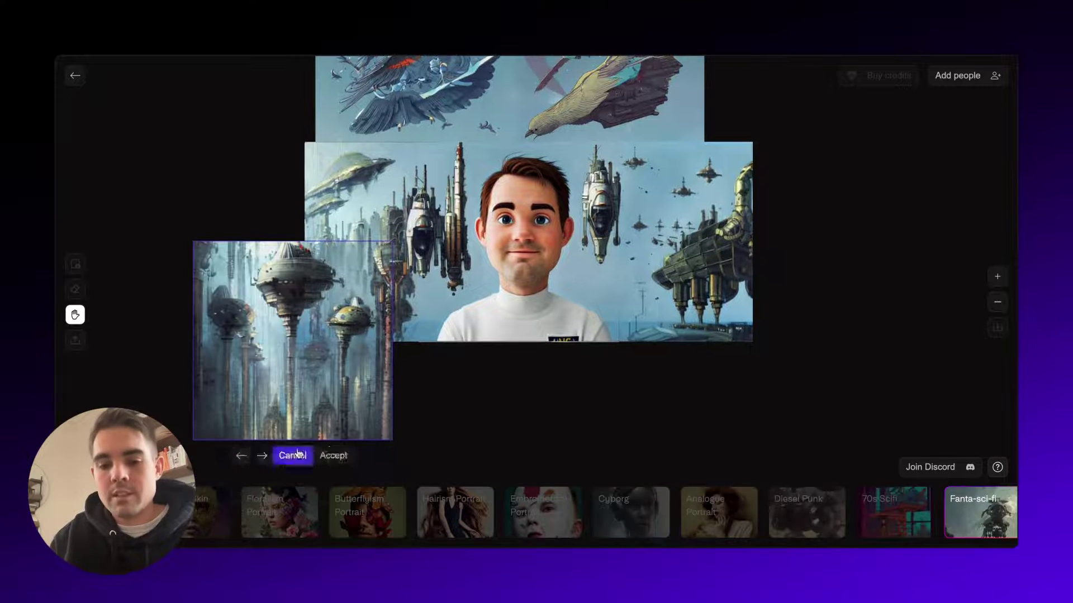
left_click(215, 290)
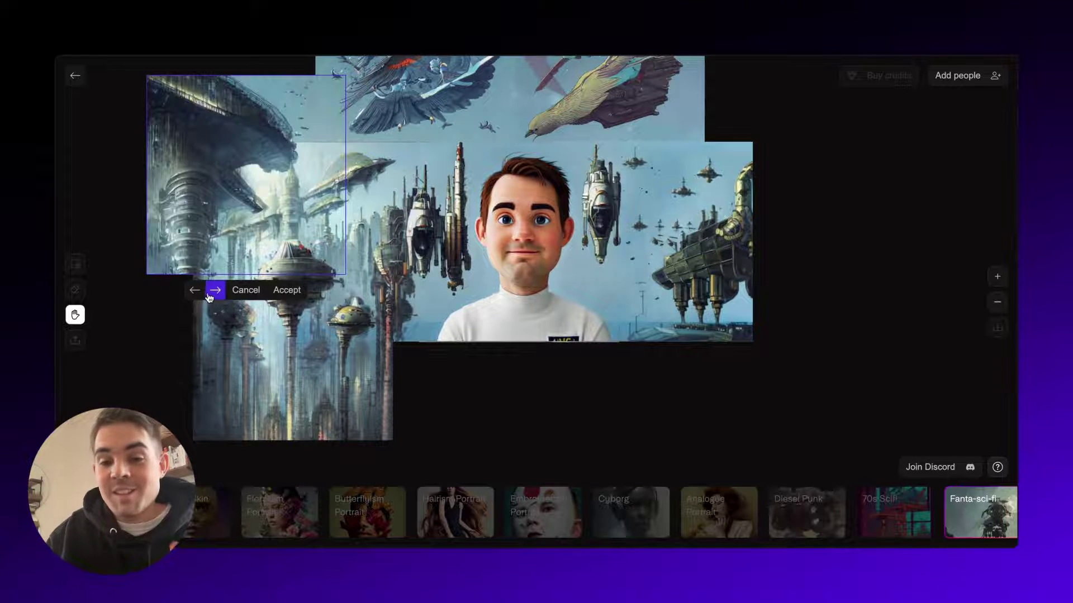
left_click(195, 290)
left_click(287, 291)
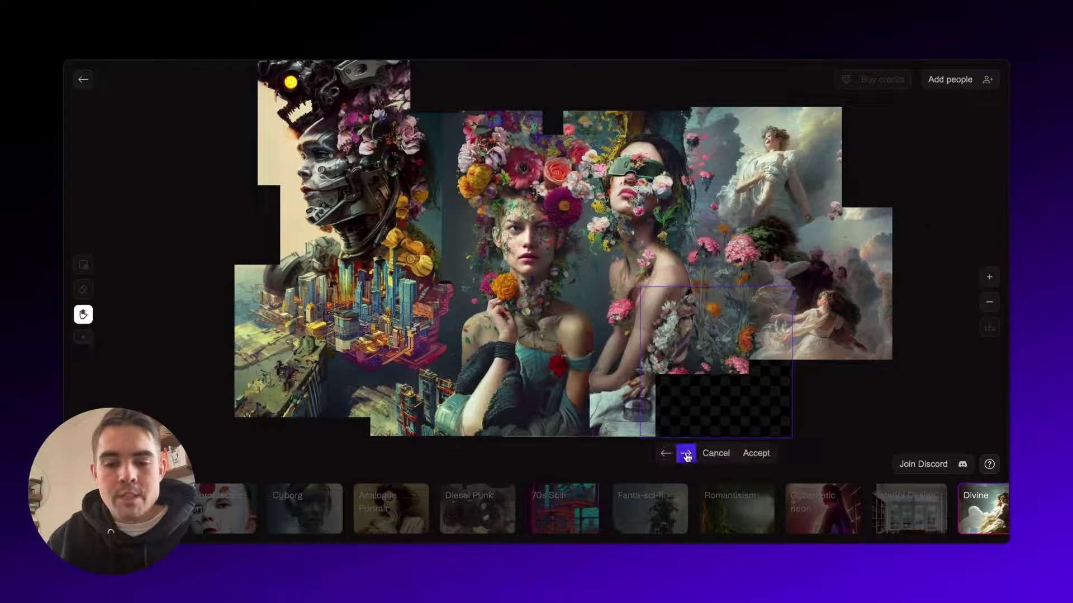
Step: Pick and accept a flower-filled variant for the collage's lower-right patch
left_click(686, 455)
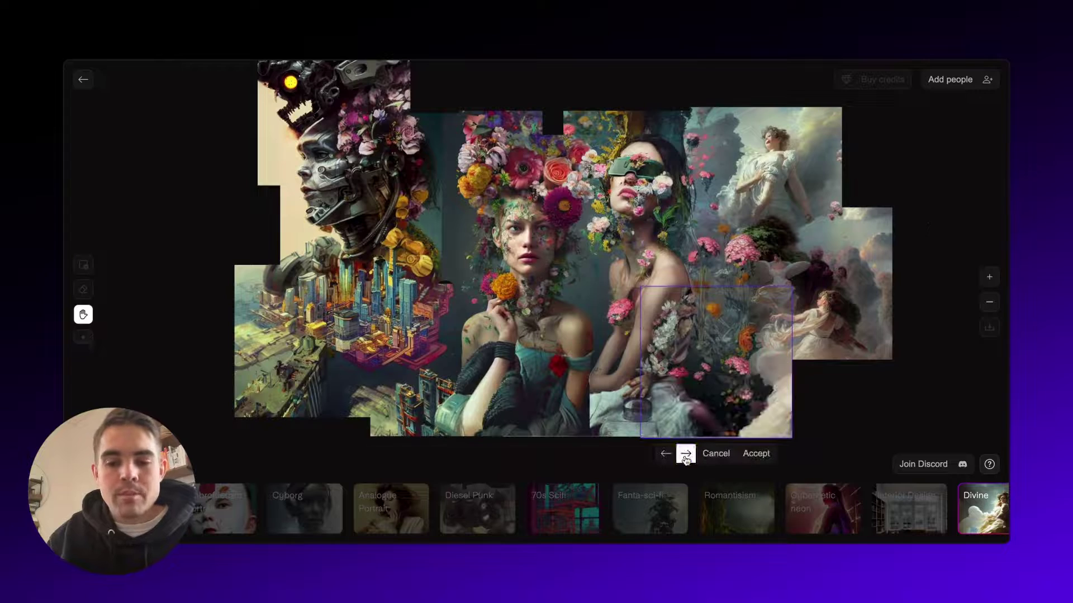
left_click(756, 453)
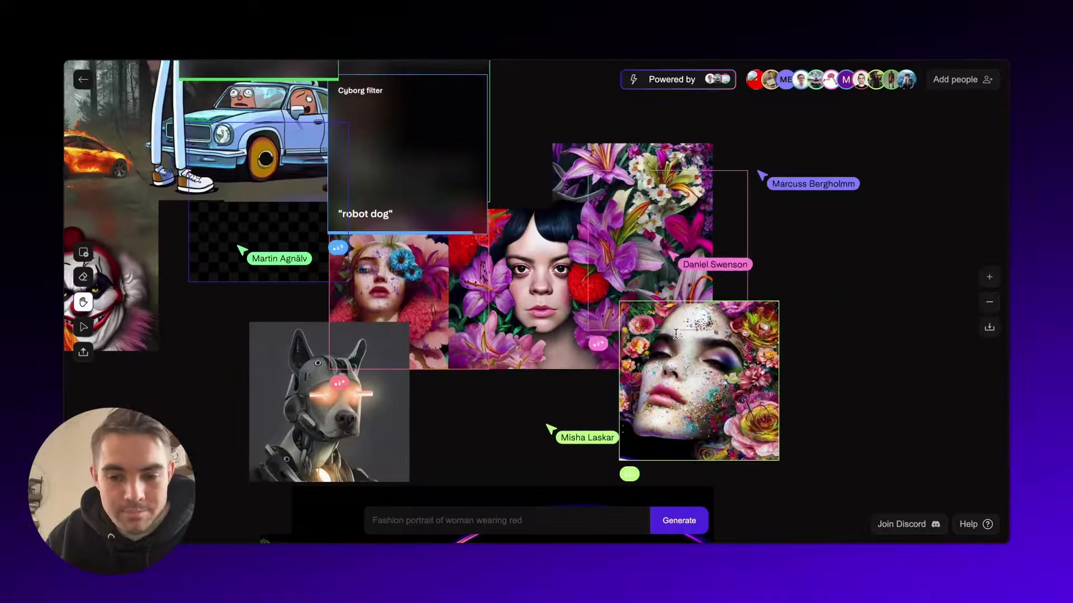
scroll(675, 333, "down", 3)
scroll(663, 323, "down", 3)
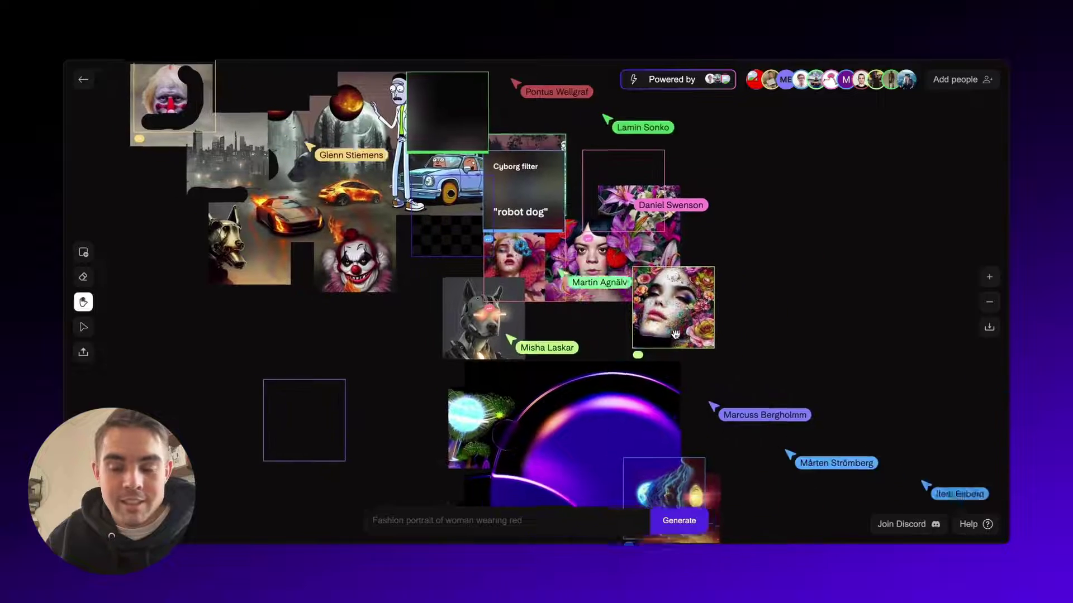
scroll(650, 314, "down", 2)
scroll(646, 310, "down", 2)
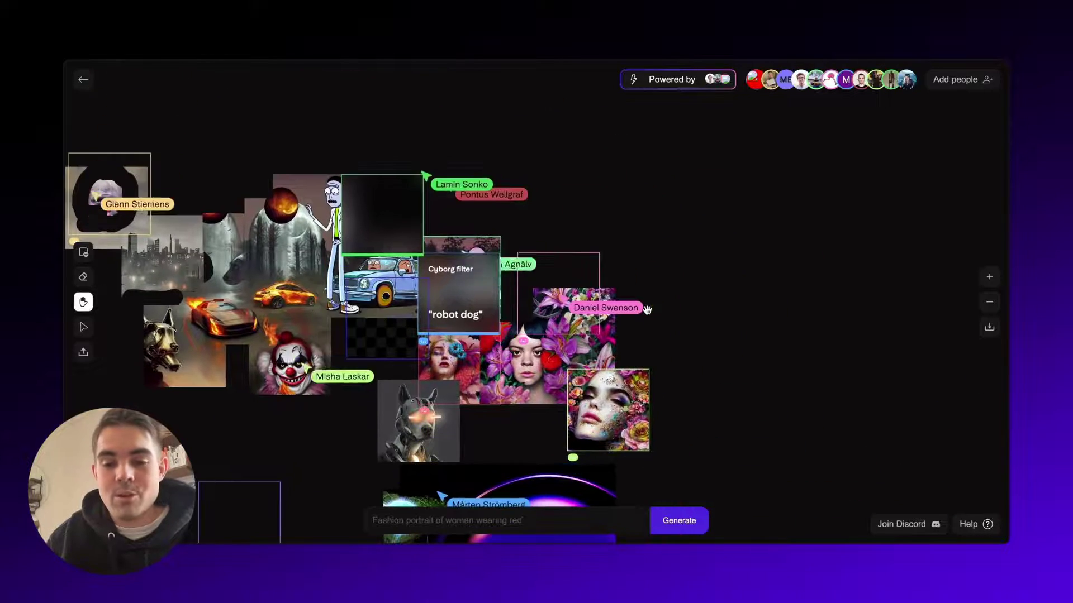
scroll(670, 285, "up", 4)
left_click_drag(685, 273, 717, 239)
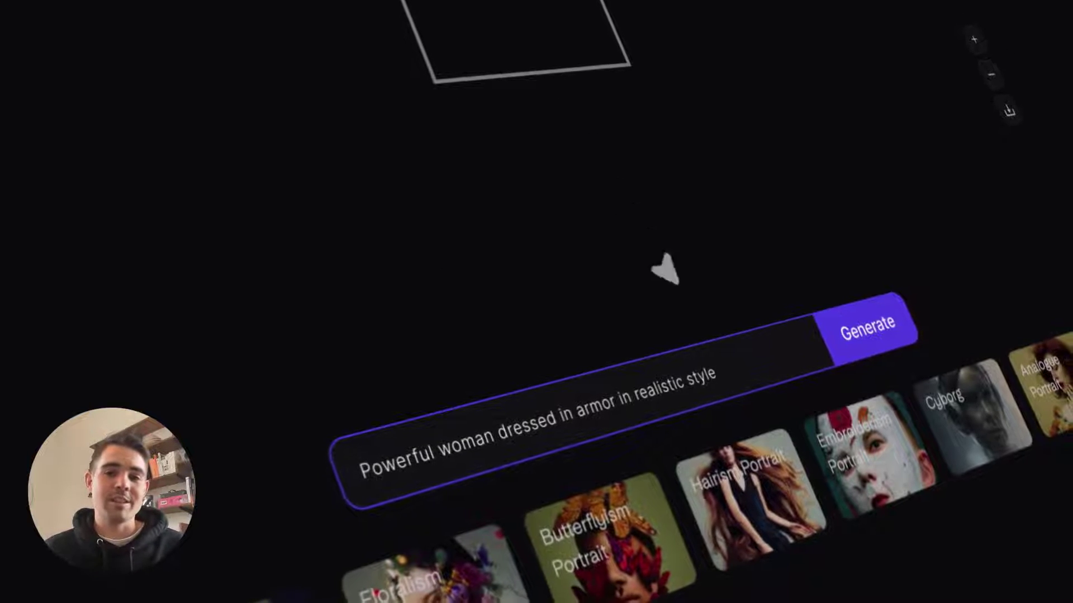
Step: Generate the Realistic-filter image of a powerful woman in armor
left_click(866, 329)
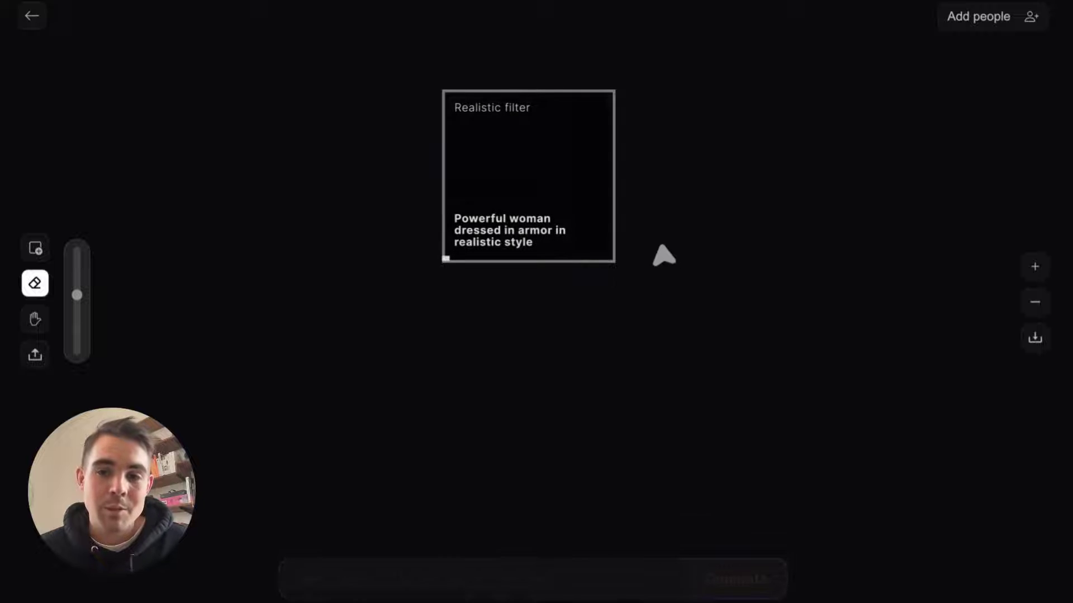